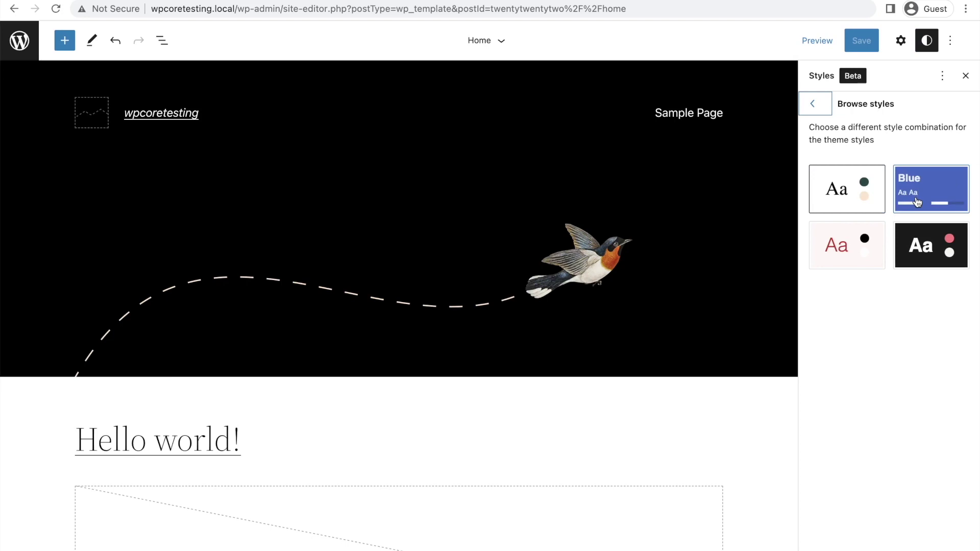
Try the Blue, then Swiss, then Pink style variations, leaving Pink applied
click(917, 203)
click(919, 235)
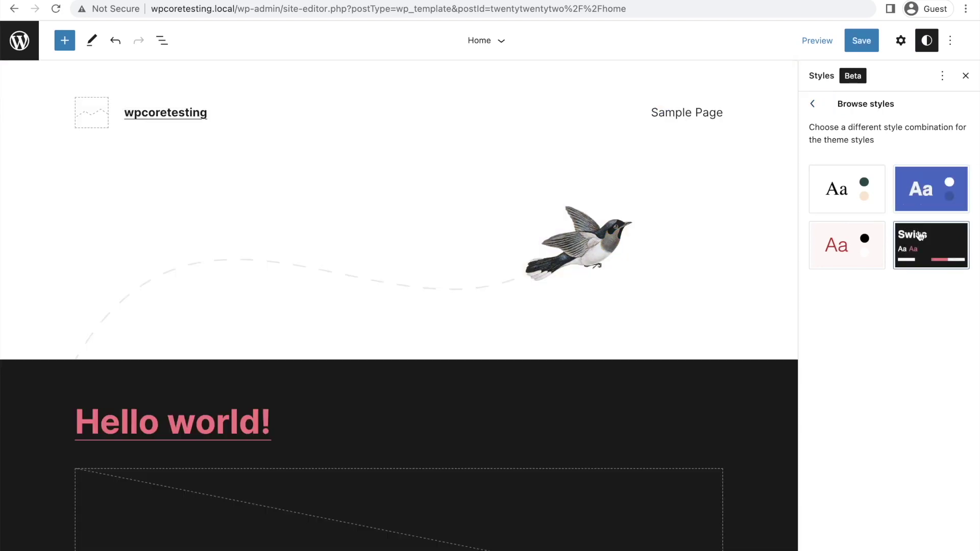
click(856, 237)
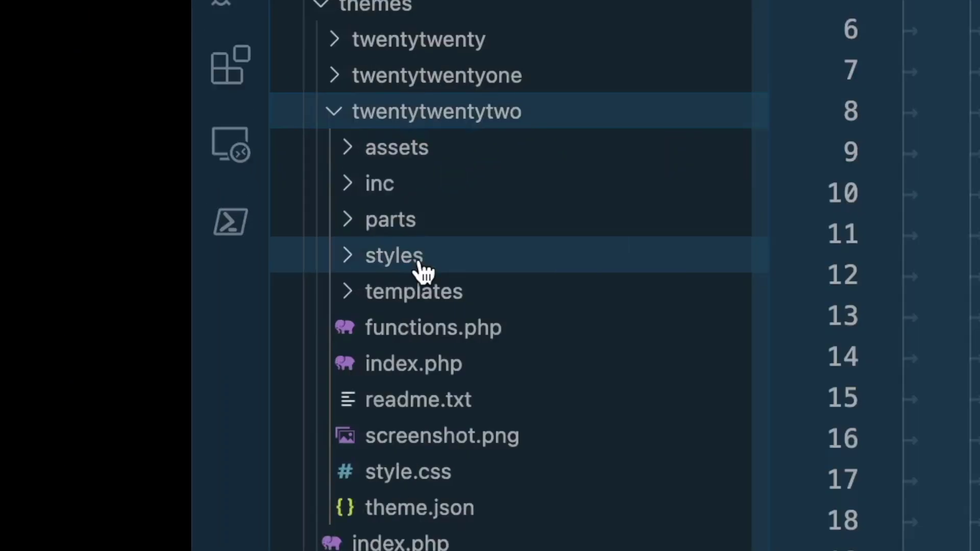
Expand twentytwentytwo > styles in the Explorer and open pink.json
click(90, 206)
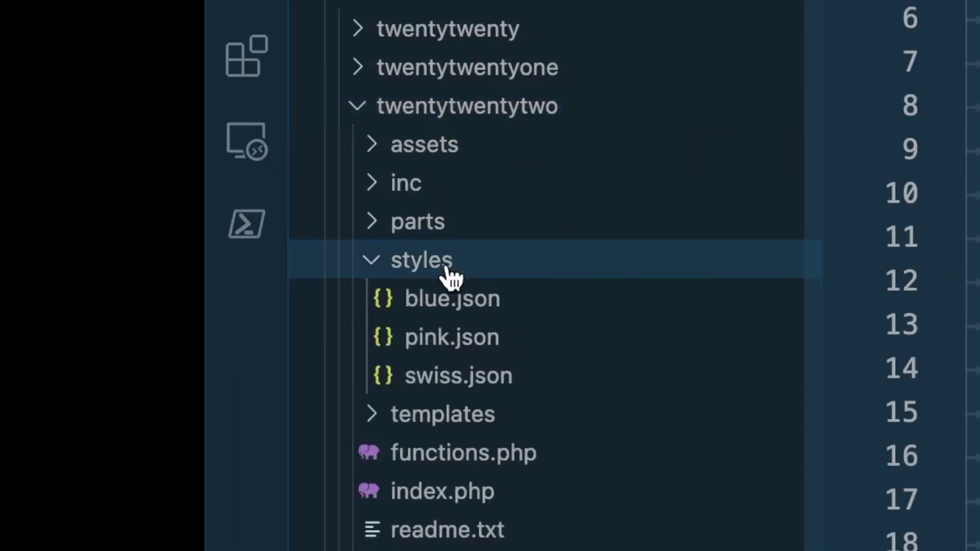
click(459, 337)
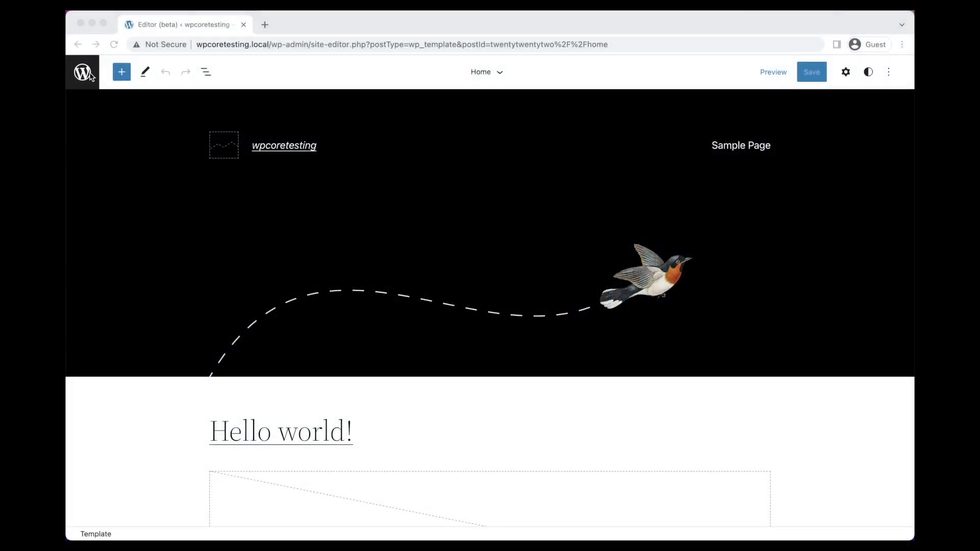
Open the Single Post template from Templates and select its Comments Query Loop block
click(83, 73)
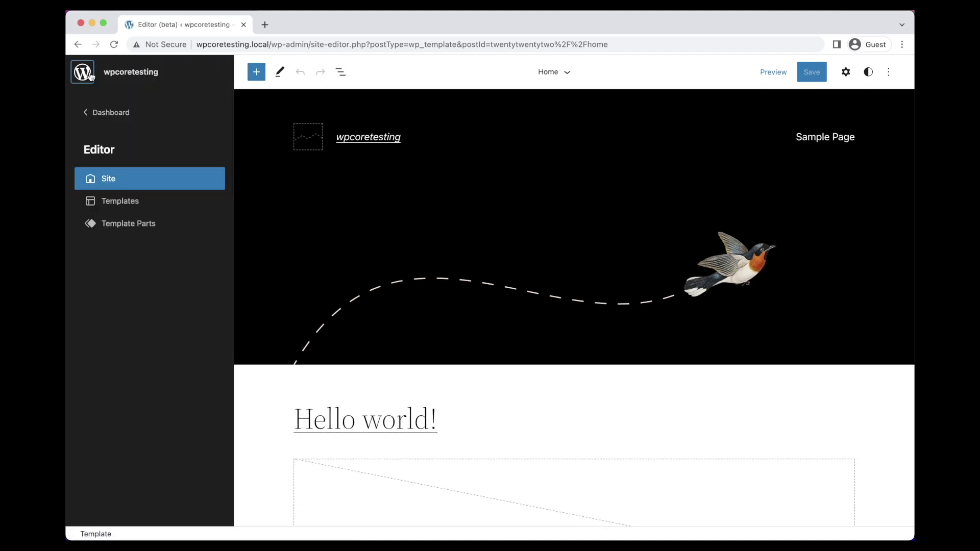
click(136, 202)
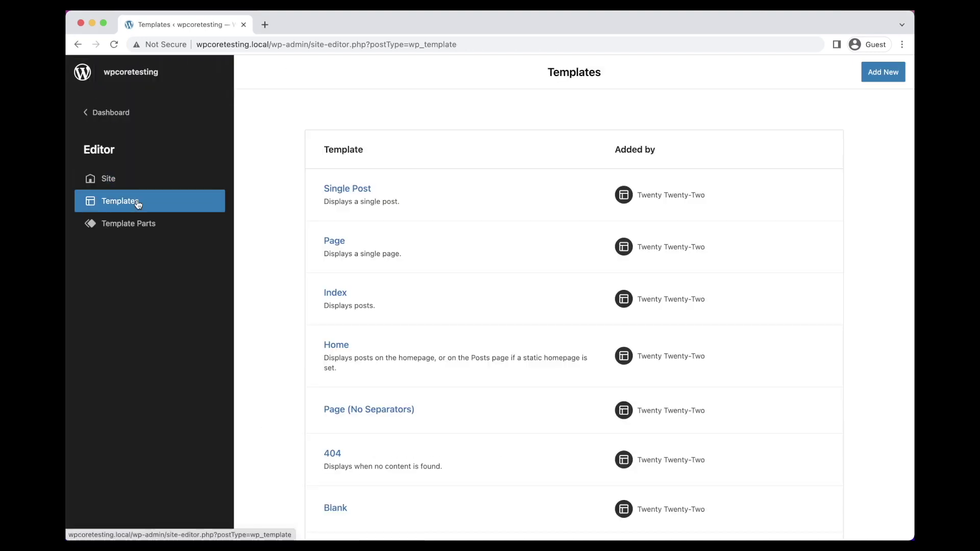
click(890, 79)
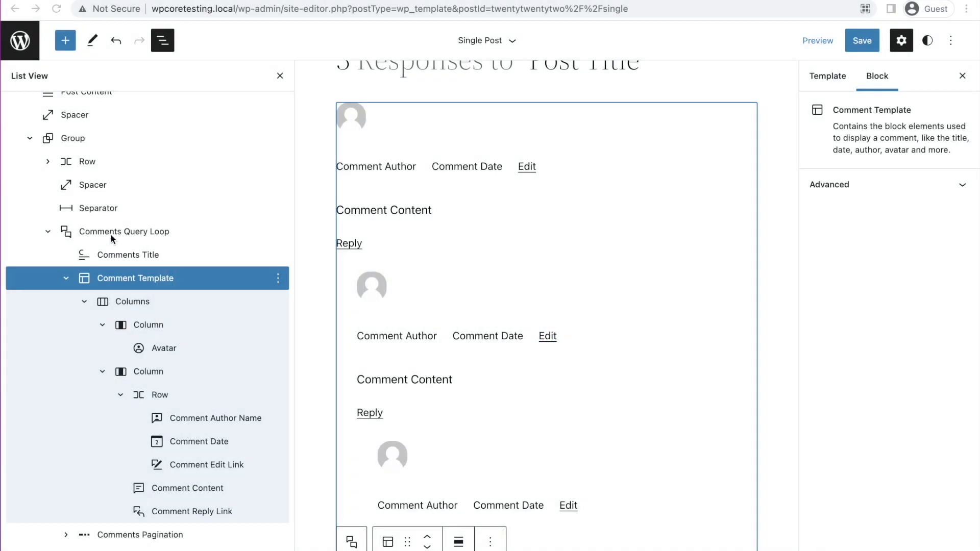
click(124, 233)
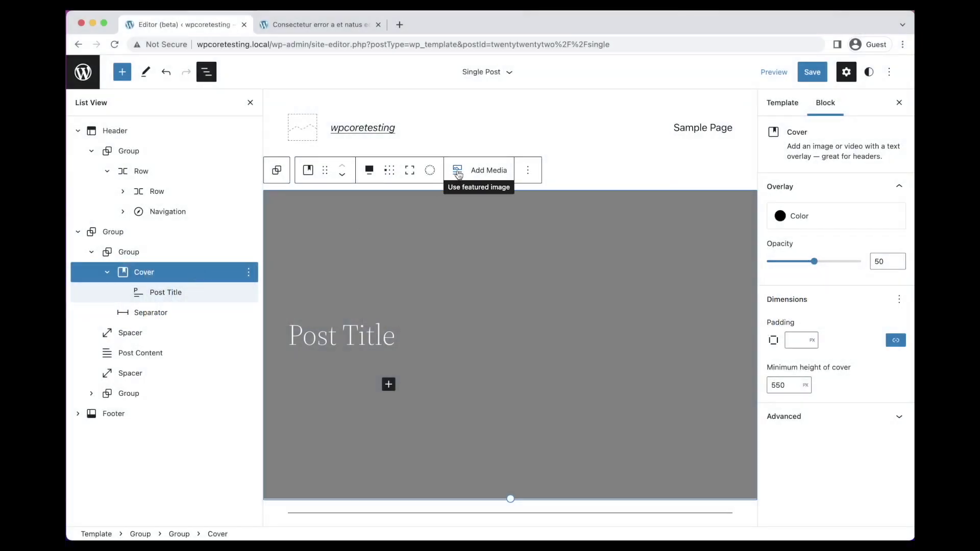
Make the Single Post cover use the featured image and save the site changes
click(457, 172)
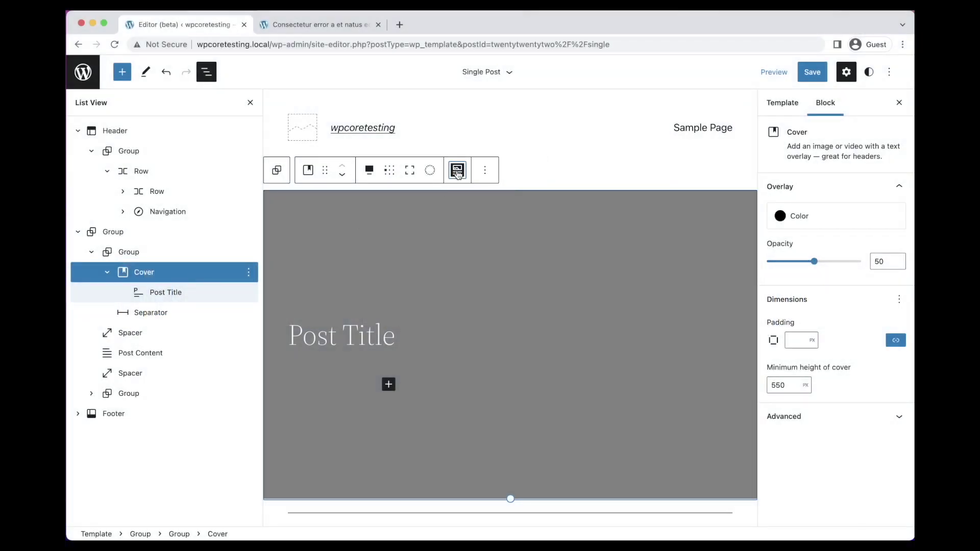
click(799, 74)
click(345, 32)
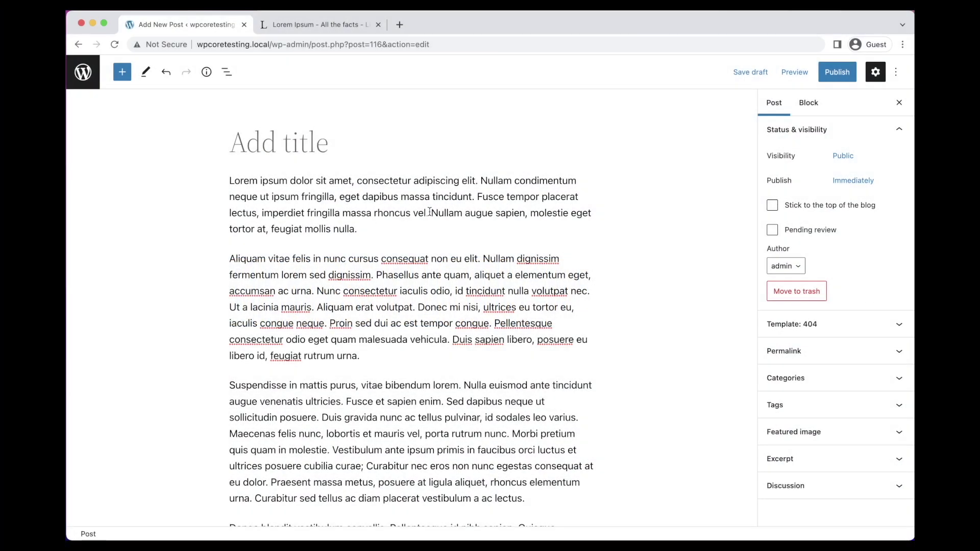
Delete the text from 'Nullam augue sapien' through 'dignissim.', merging the two paragraphs
drag(429, 212, 376, 274)
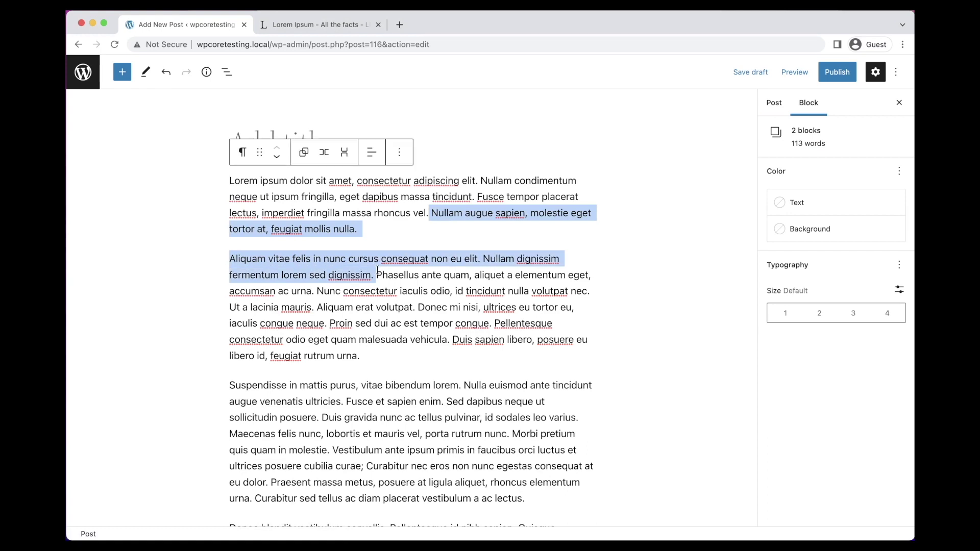
key(BackSpace)
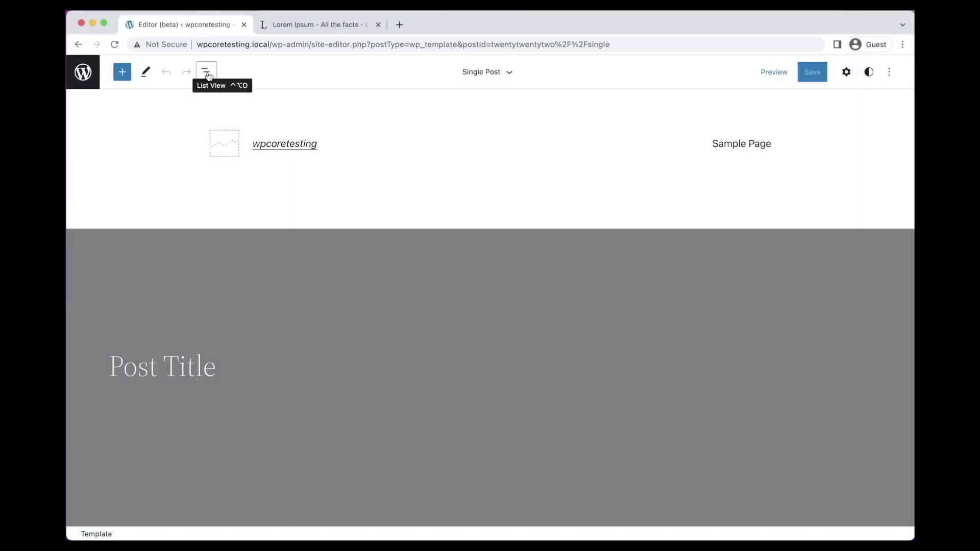
Select the Cover and Separator blocks in List View and remove both
click(206, 73)
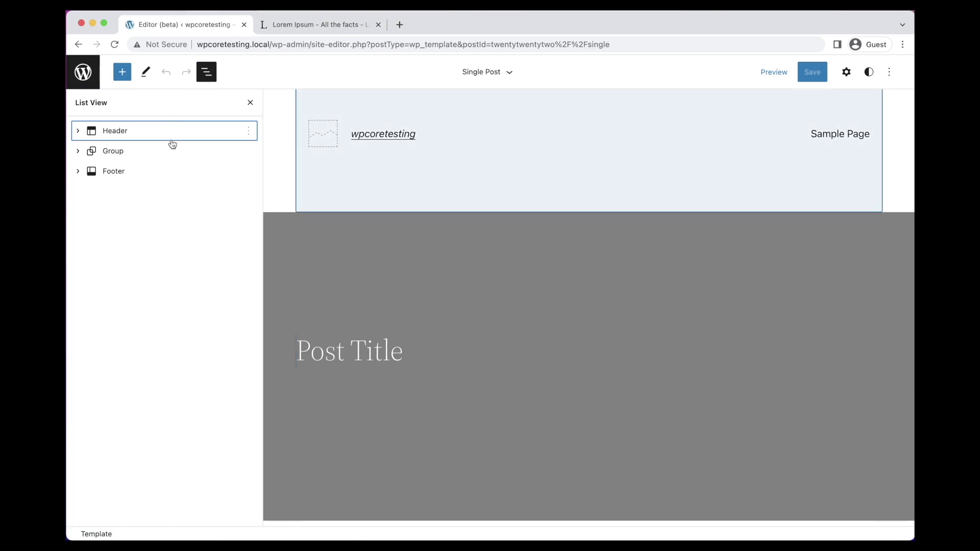
click(352, 350)
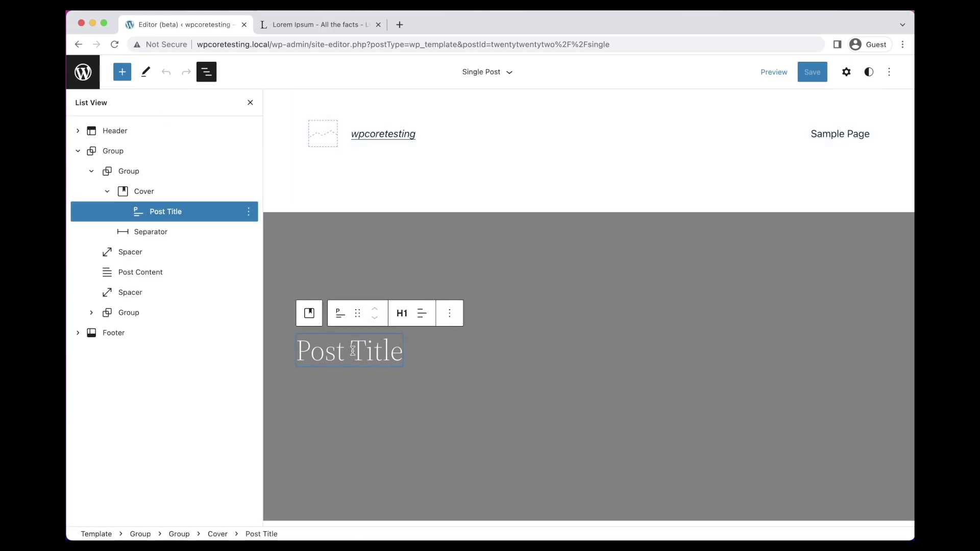
click(145, 192)
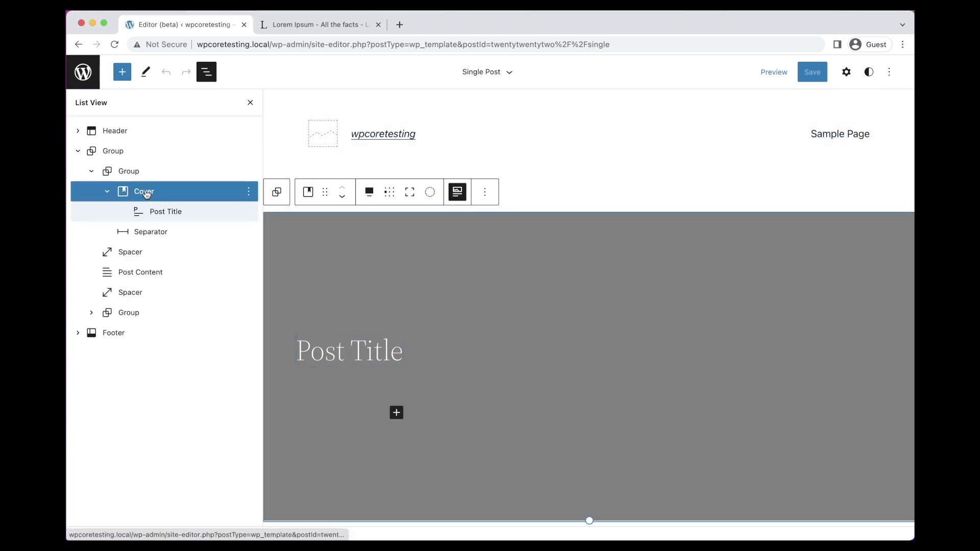
shift+click(149, 234)
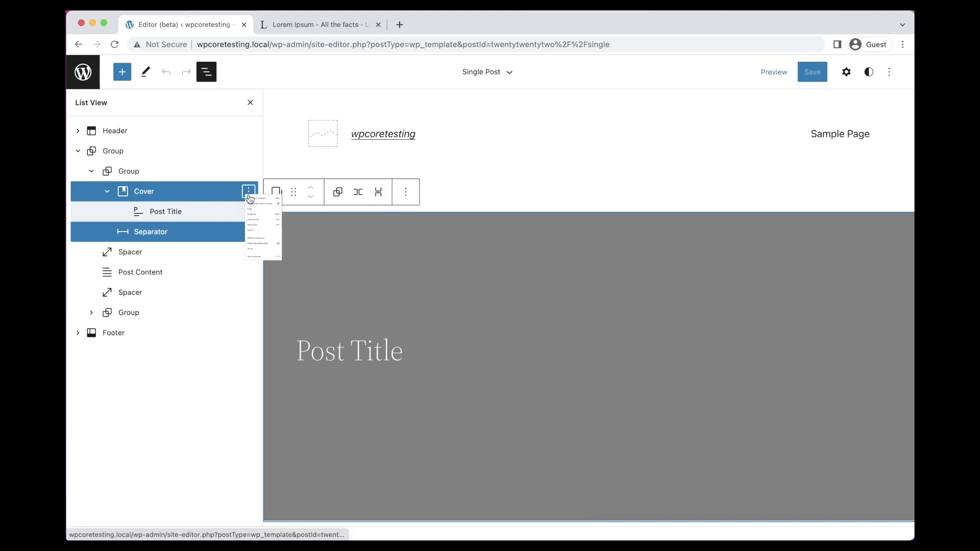
click(249, 193)
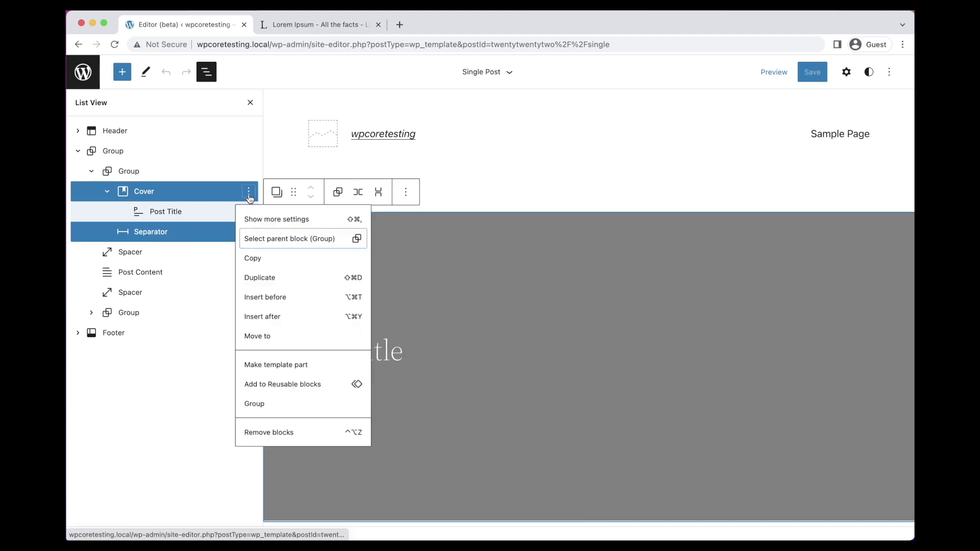
click(279, 442)
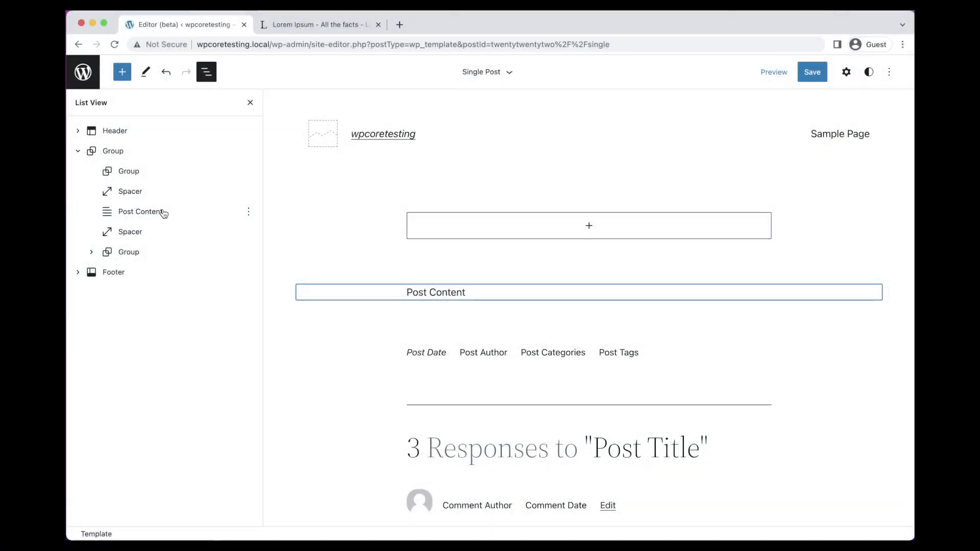
Lock the Post Content block with Lock all, preventing moving and removal
click(163, 212)
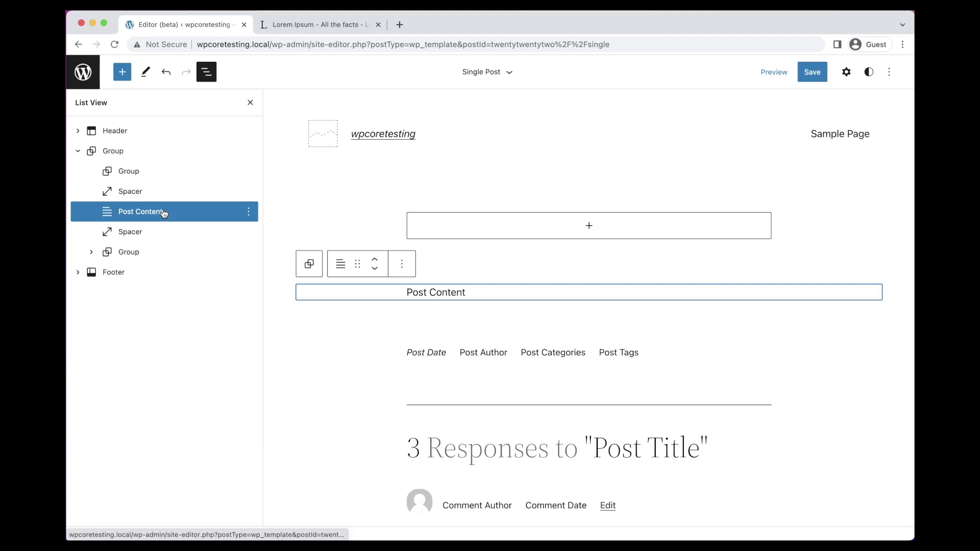
click(248, 212)
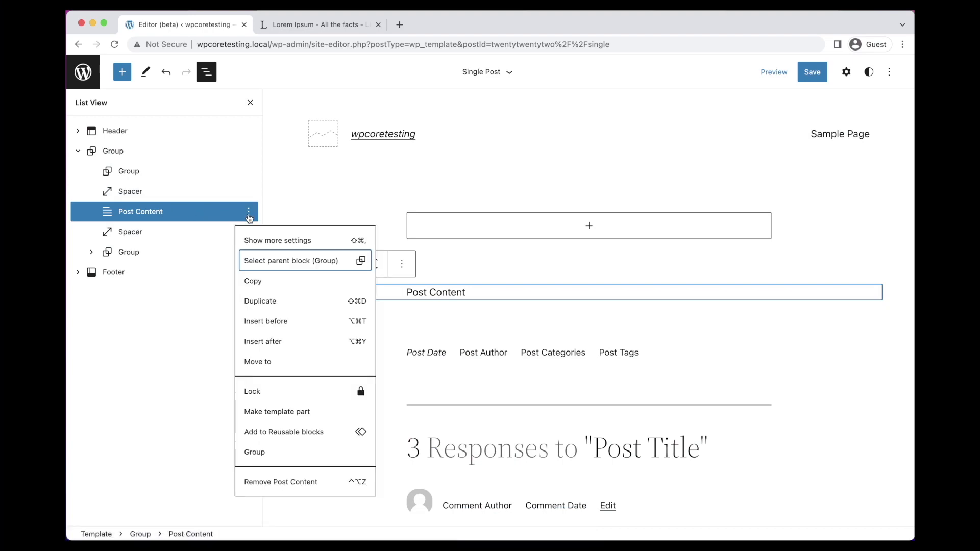
click(280, 392)
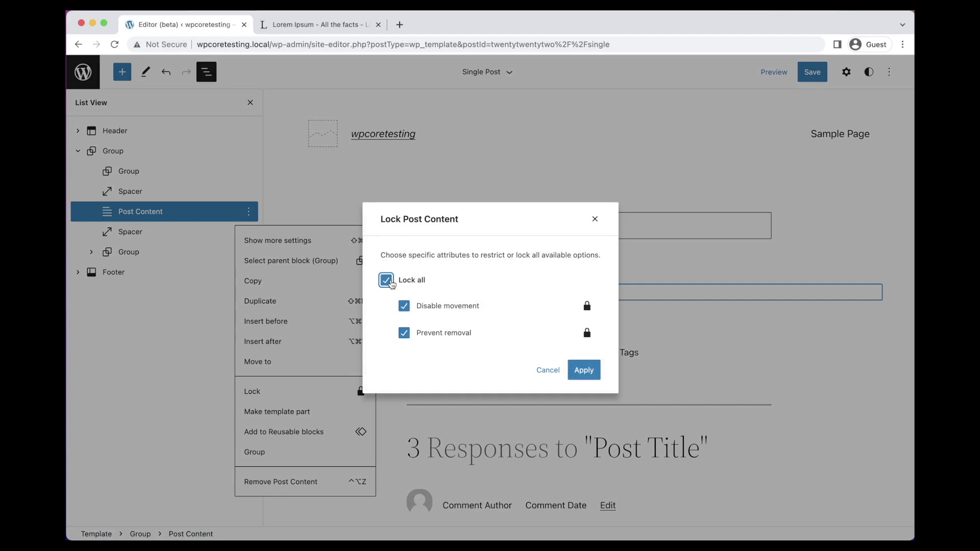
click(585, 370)
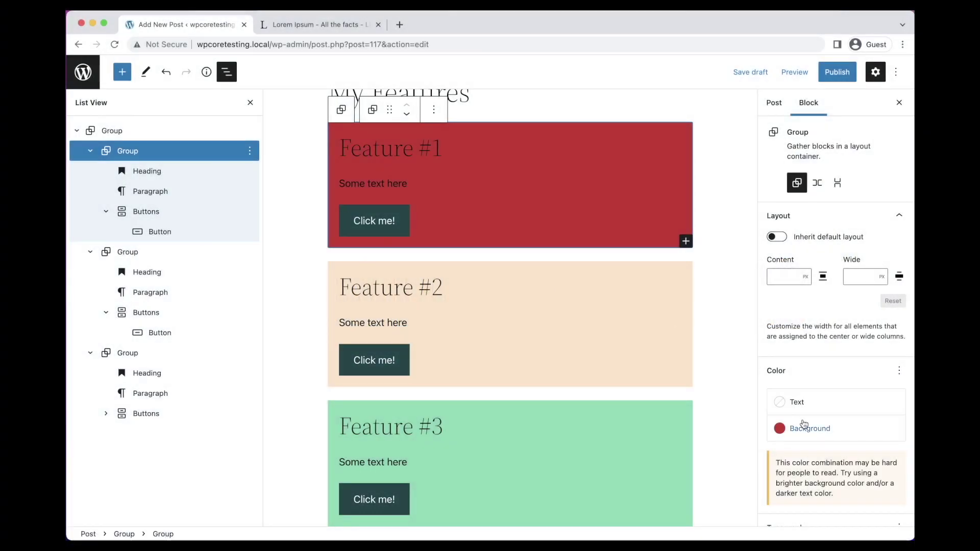
Give Feature #1 a pale cyan blue background and lay the three features out as a row
click(807, 426)
click(671, 426)
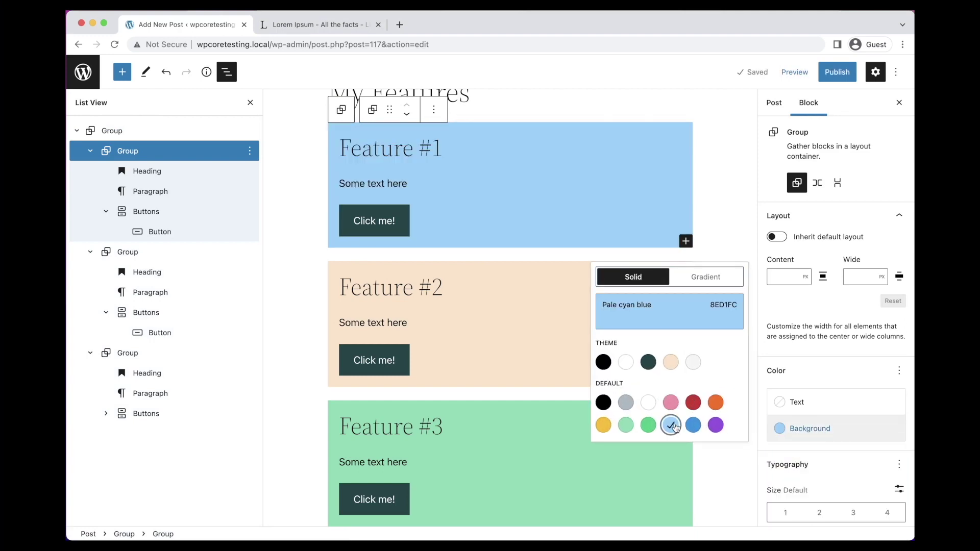
click(108, 132)
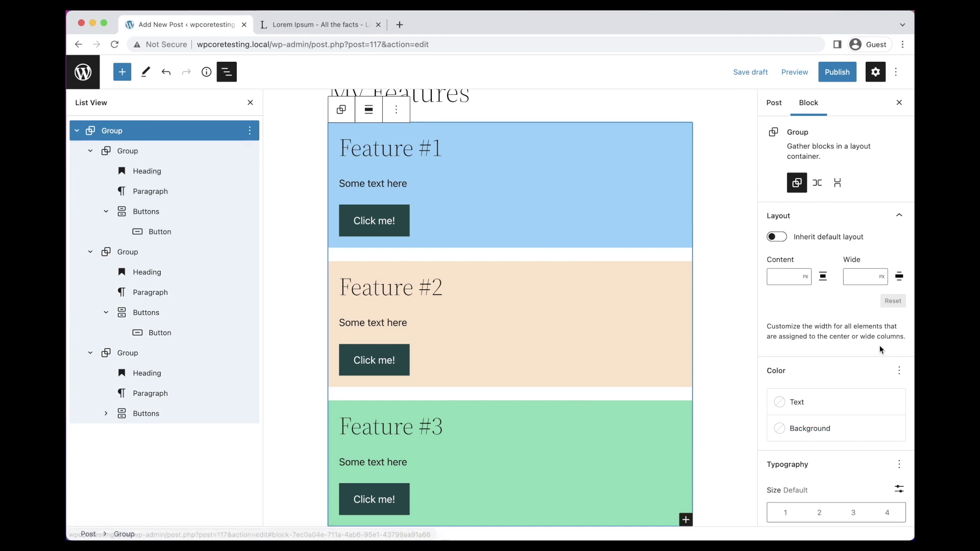
click(816, 184)
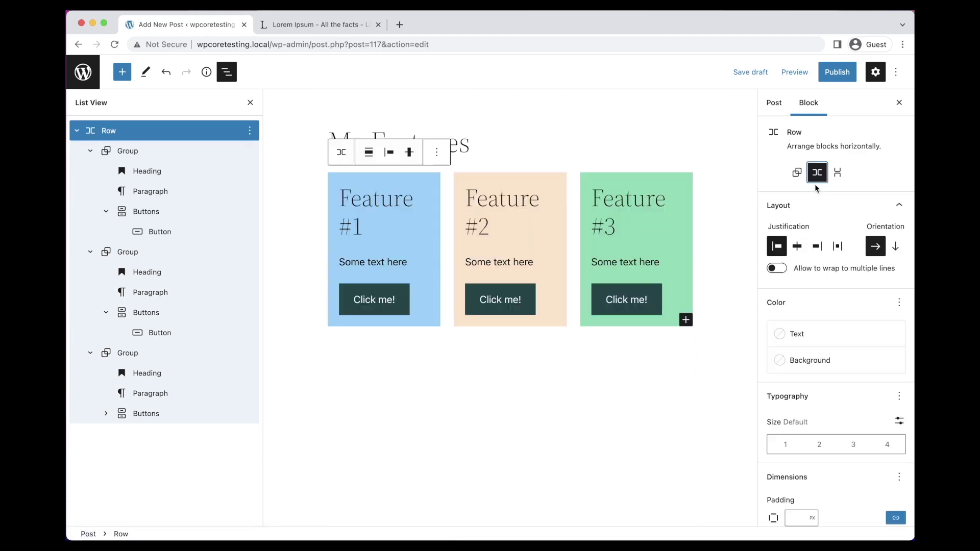
Give Feature #2 a 3 px orange border
click(133, 252)
scroll(813, 494, down, 5)
scroll(809, 493, down, 2)
click(794, 398)
text(3)
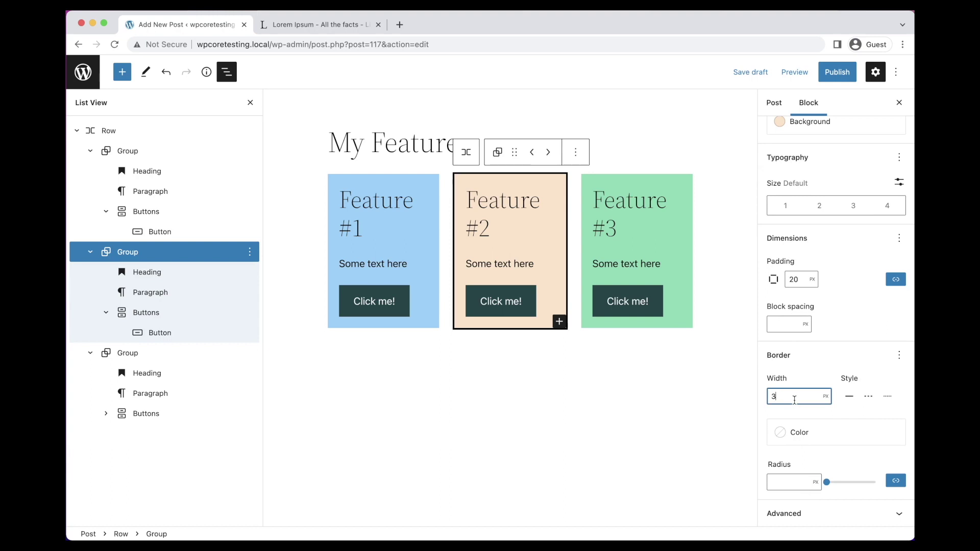
click(822, 433)
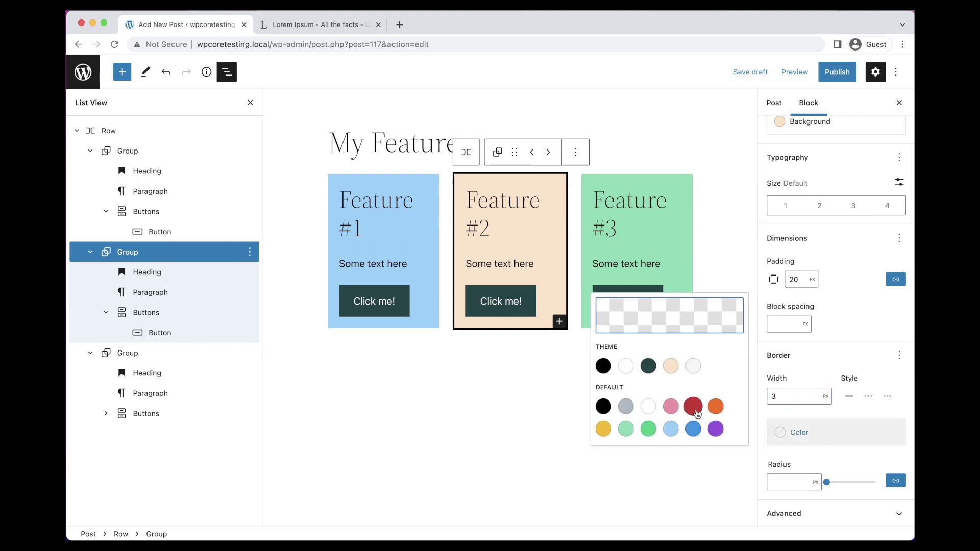
click(714, 408)
click(482, 403)
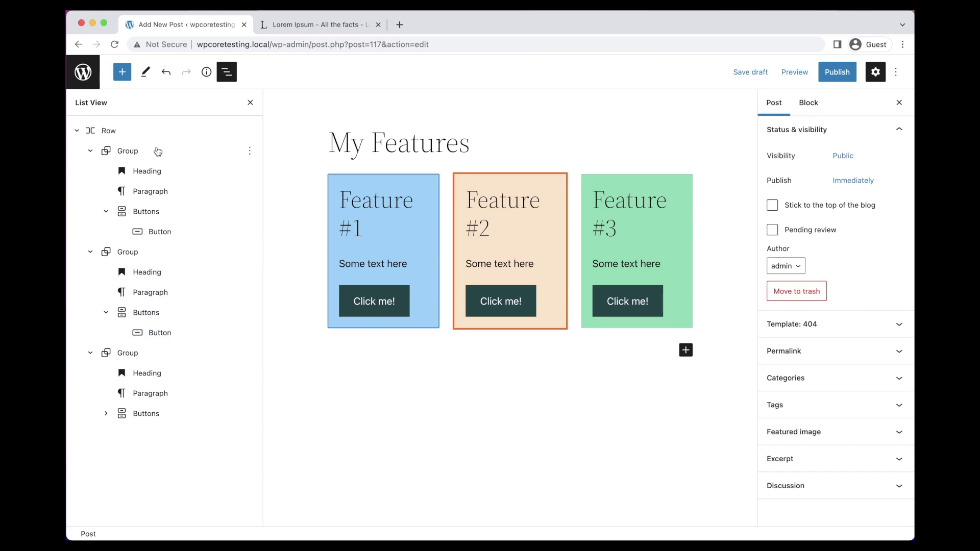
Set Feature #1's block spacing to 100
click(127, 151)
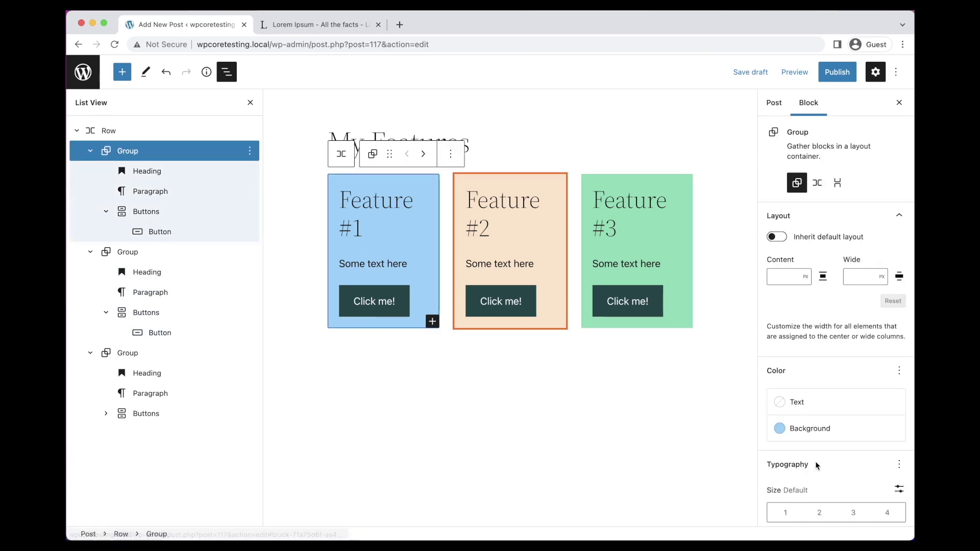
scroll(855, 424, down, 3)
scroll(855, 423, down, 2)
scroll(854, 424, down, 1)
scroll(852, 426, down, 1)
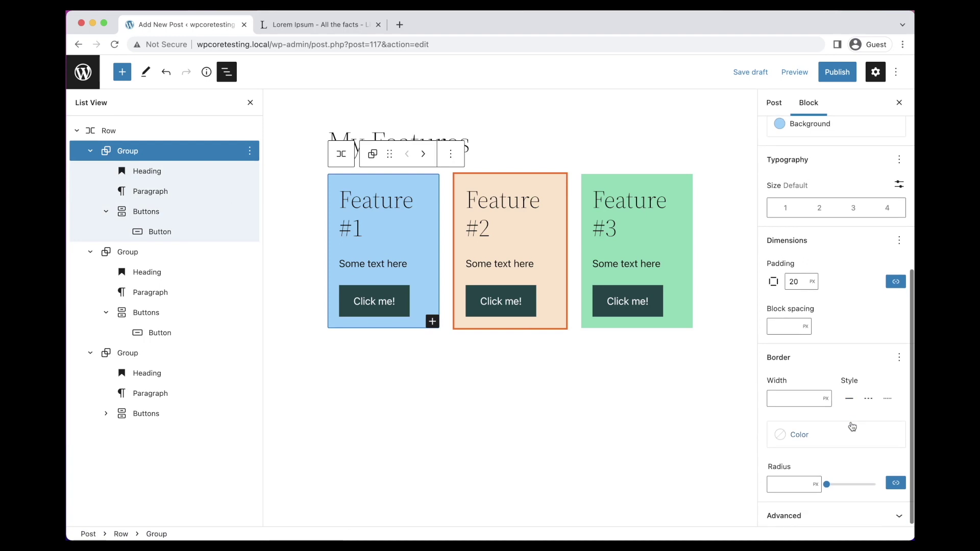
click(781, 326)
text(100)
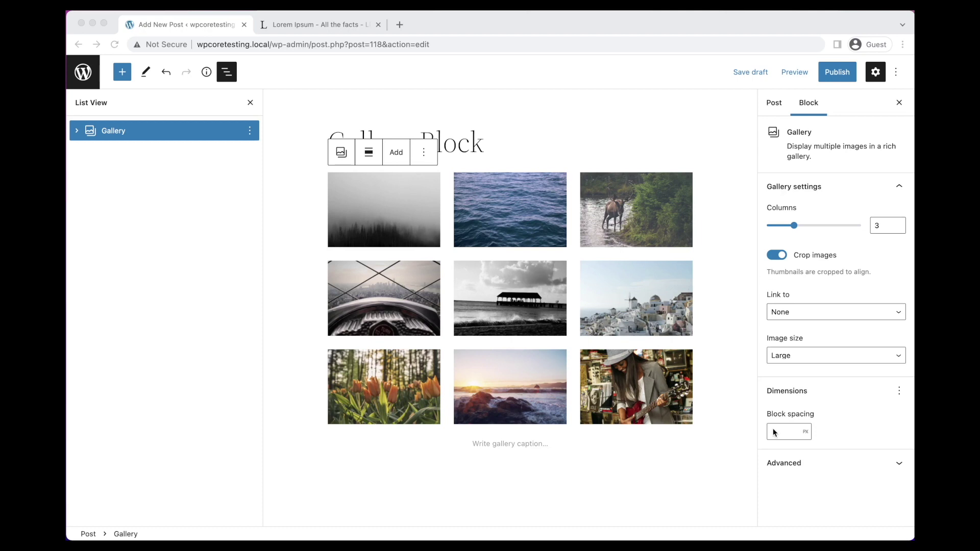
Set the gallery block spacing to 30 and paste the front page's block markup into my-pattern.php
text(3)
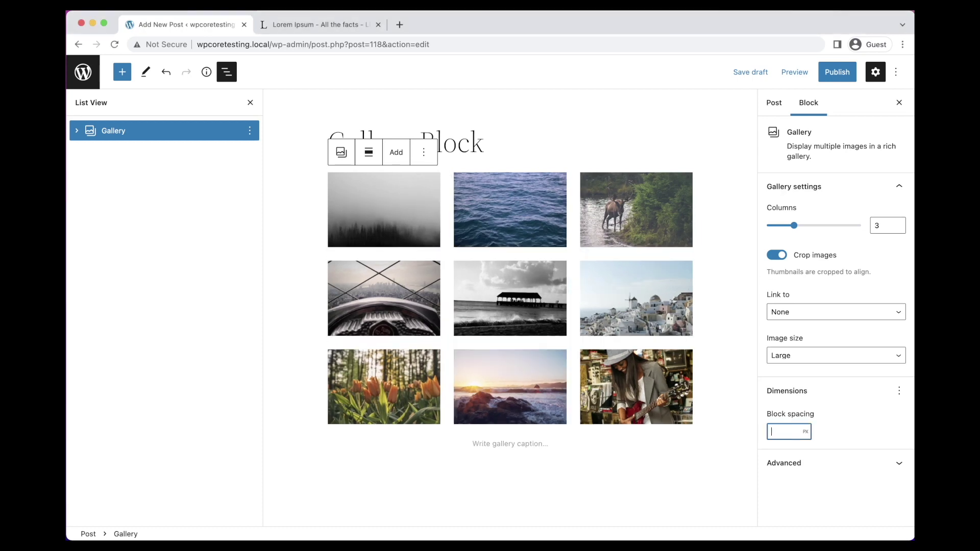
text(0)
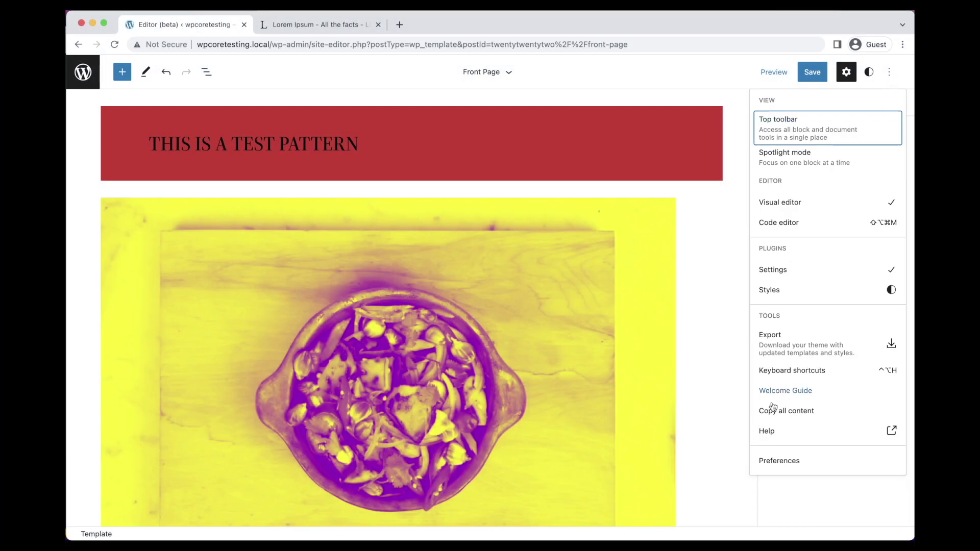
click(772, 418)
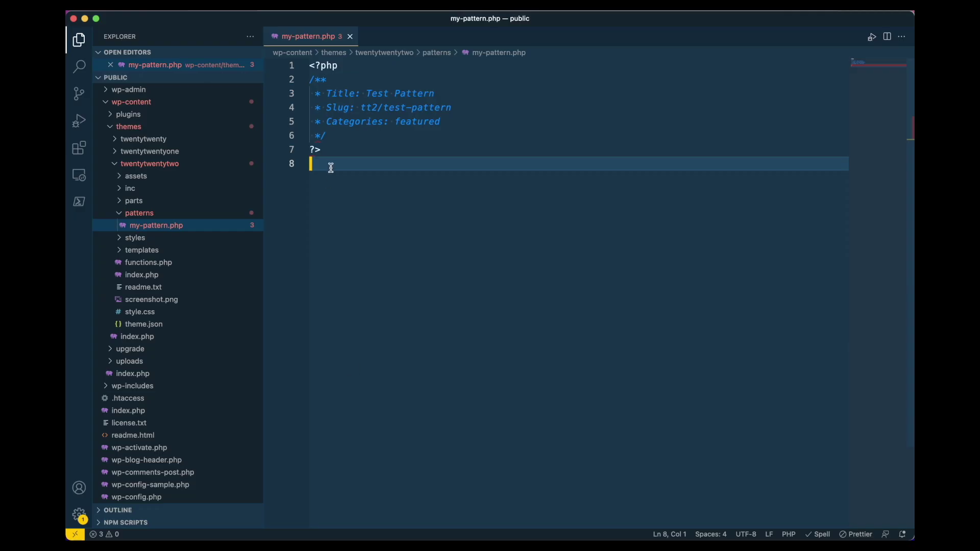
key(super+v)
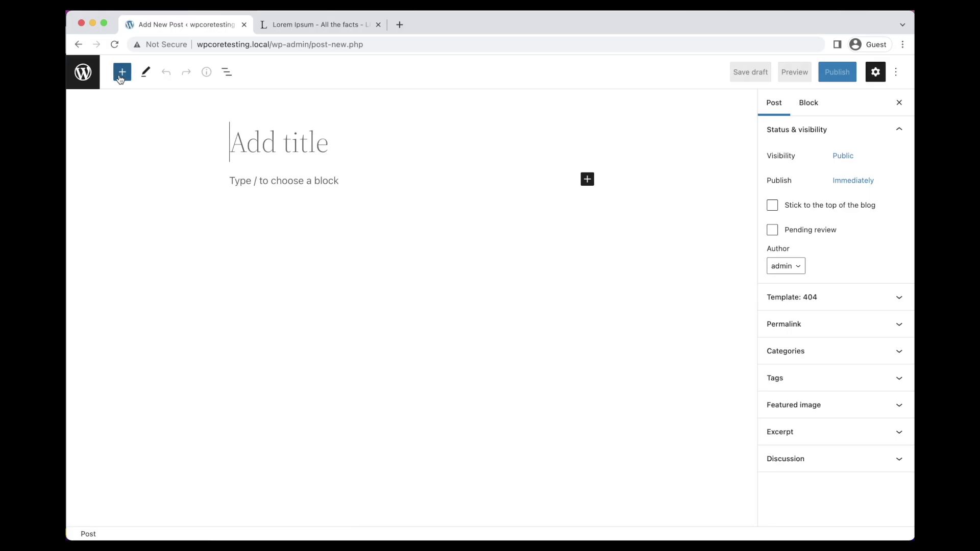
Insert the Test Pattern into the new post from the inserter's Patterns list
click(121, 72)
click(185, 139)
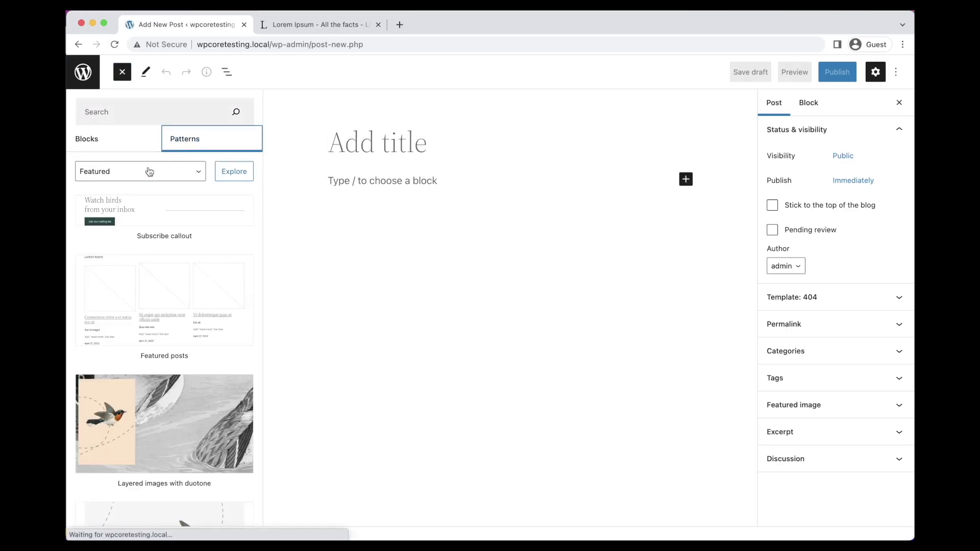
scroll(163, 272, down, 5)
scroll(163, 272, down, 10)
scroll(162, 272, down, 3)
scroll(161, 272, down, 2)
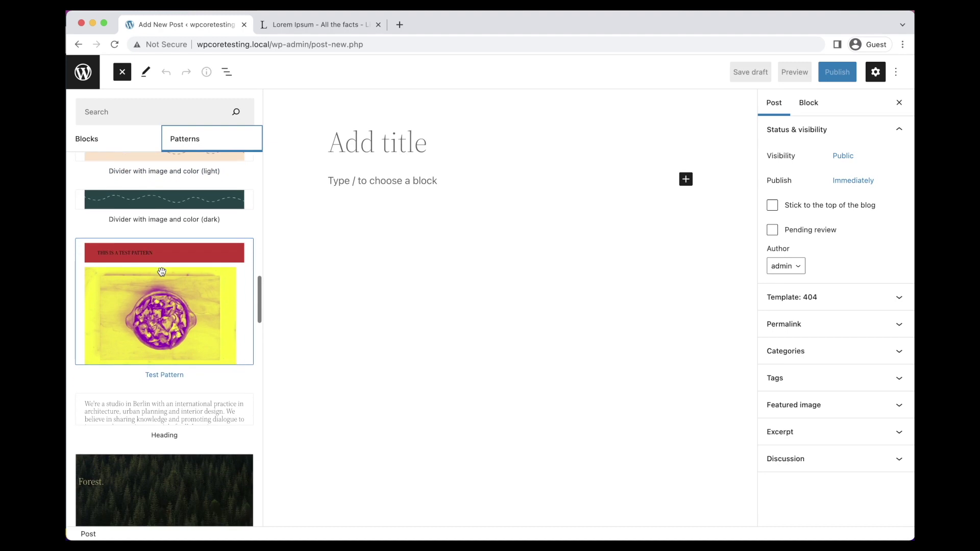
click(169, 299)
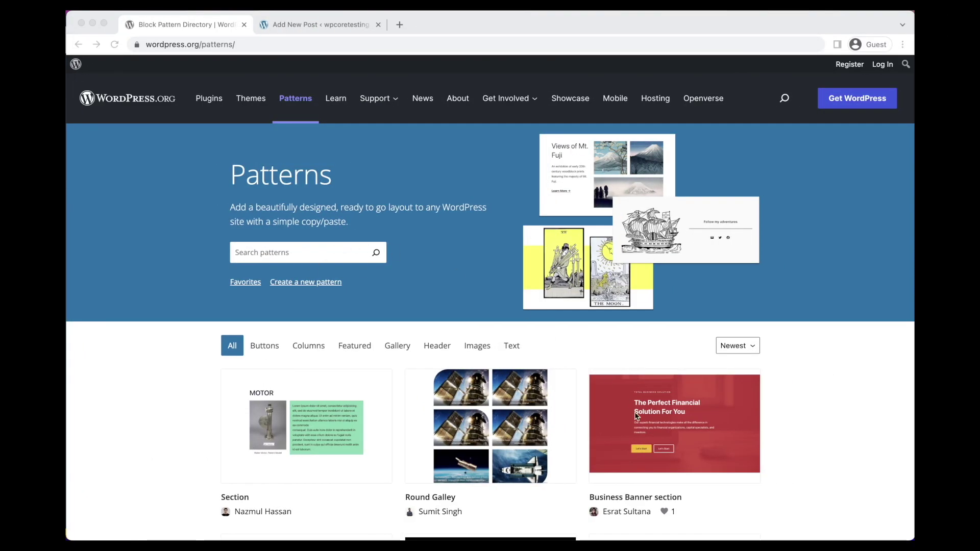
Copy the business-banner-section slug and add it to theme.json's patterns list, then save
scroll(648, 393, down, 3)
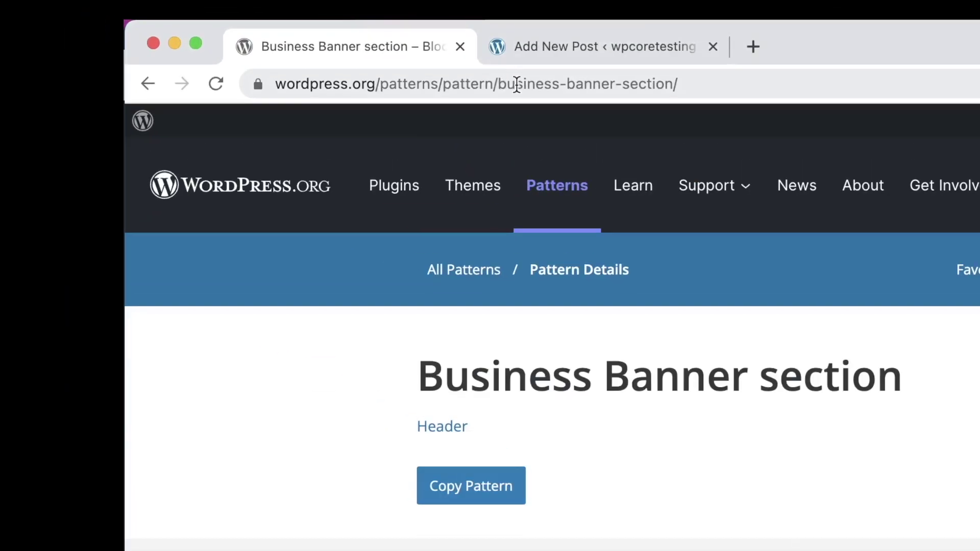
click(517, 84)
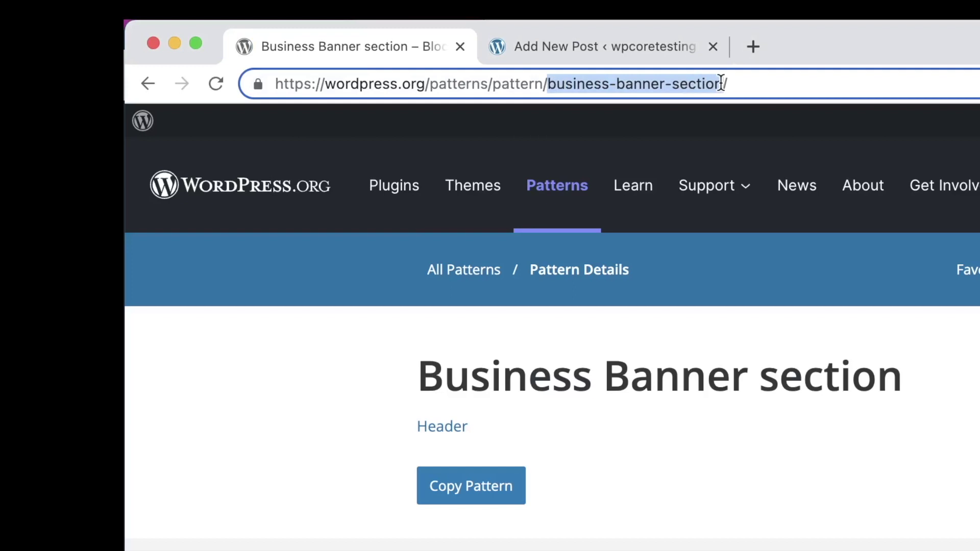
right_click(682, 82)
mouse_move(713, 185)
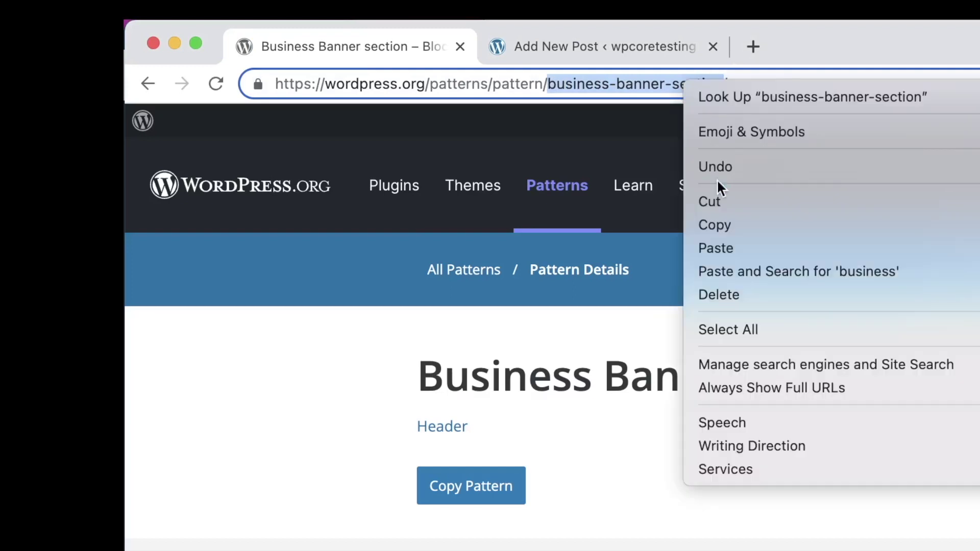
click(728, 225)
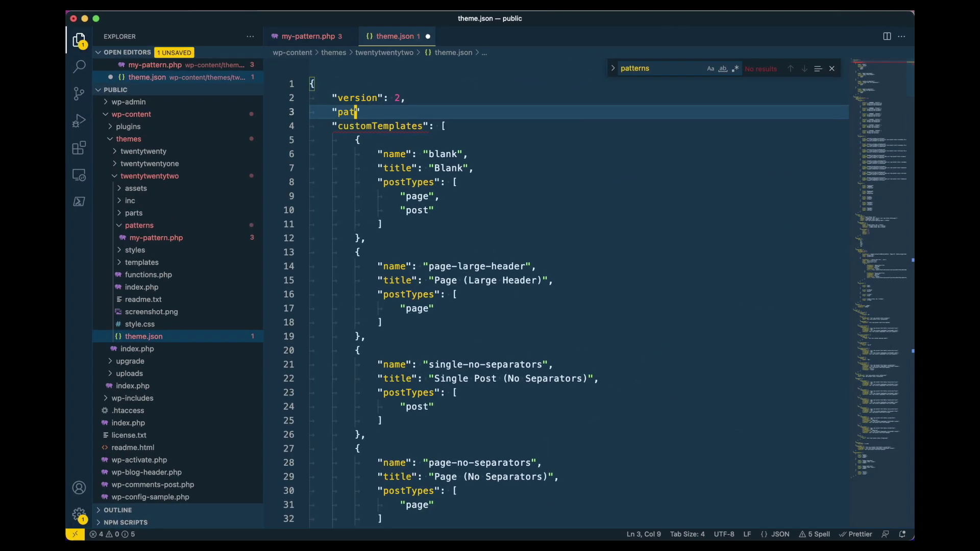
text(: ["business-banner-section"],)
key(ctrl+s)
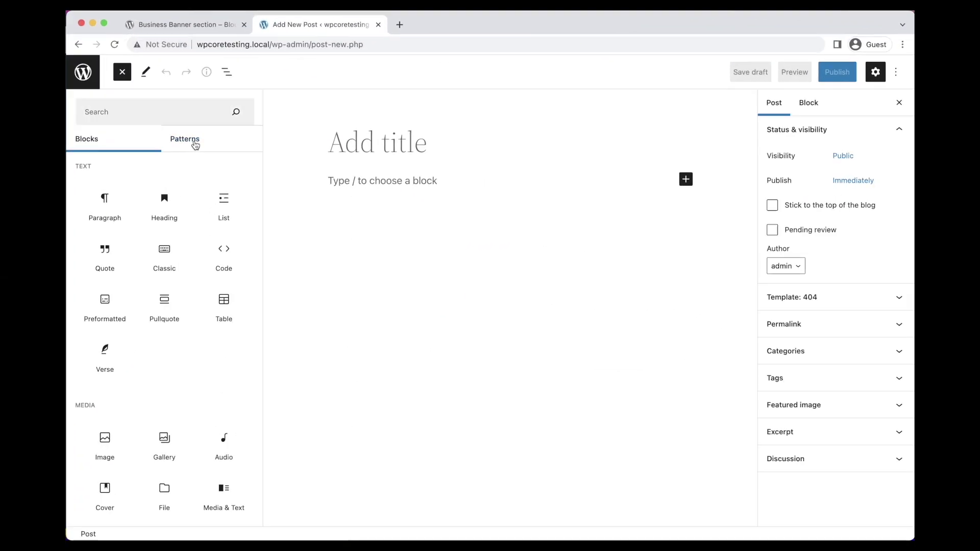
Search the inserter's Patterns for 'business' and add the Business Banner section pattern
click(193, 144)
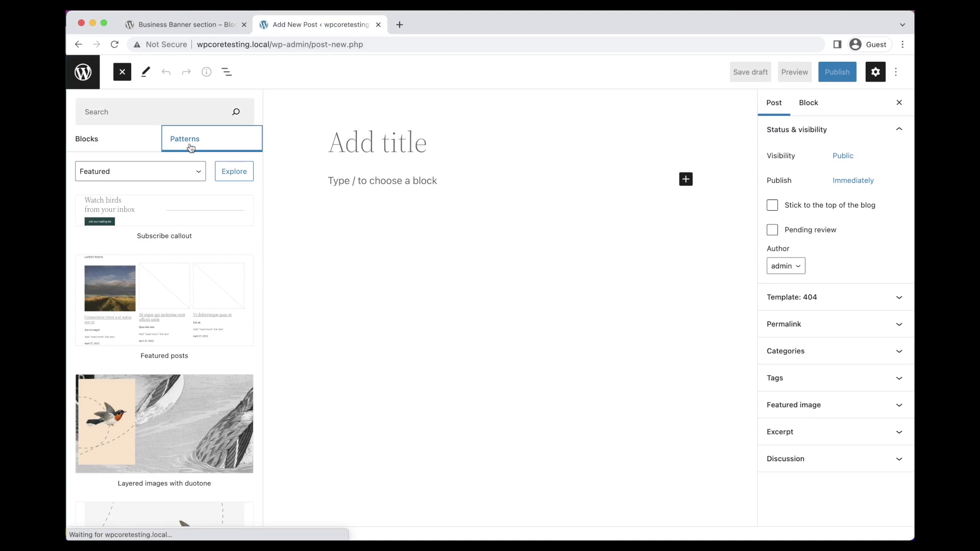
click(151, 118)
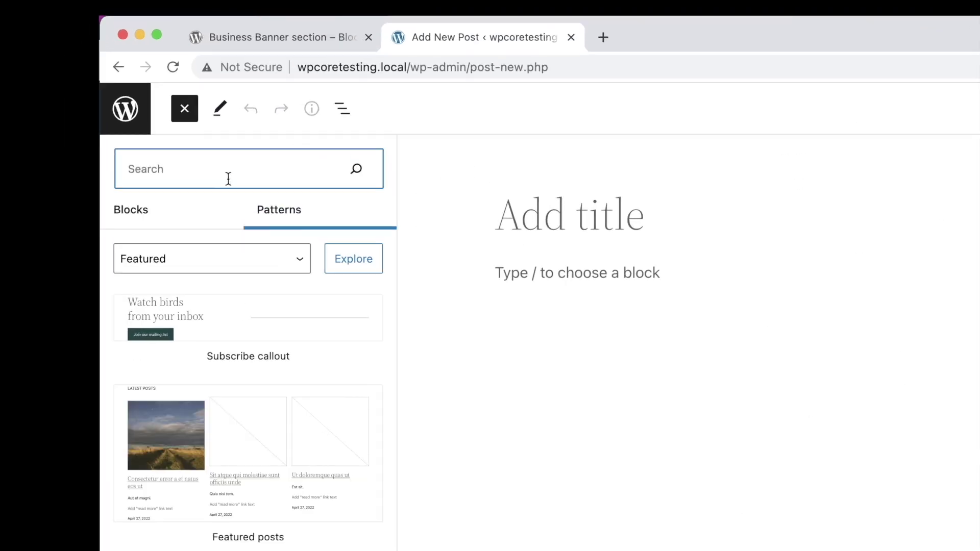
text(business)
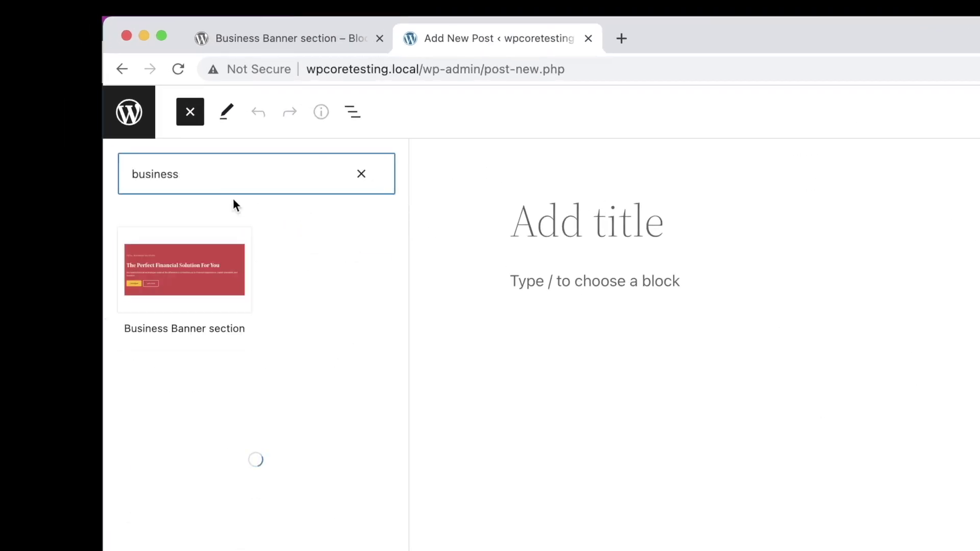
click(189, 271)
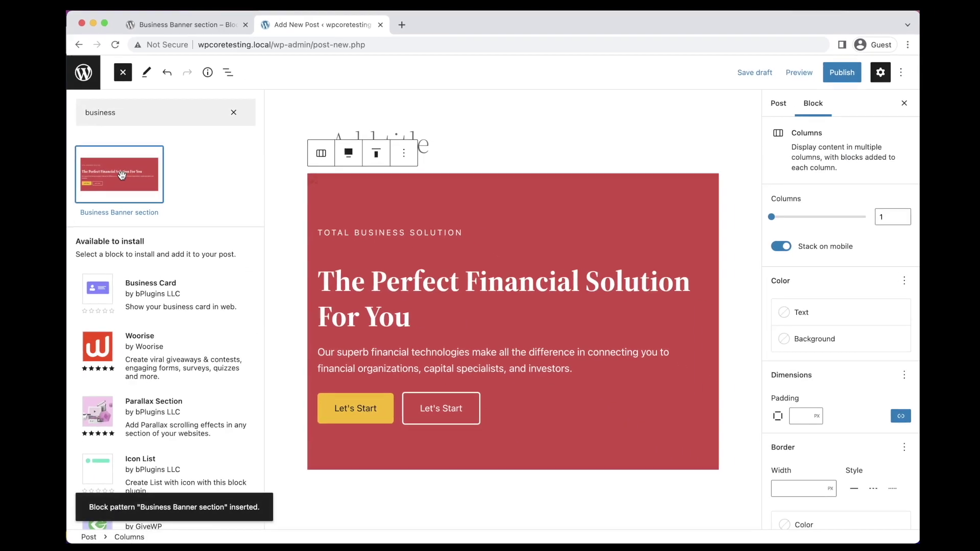